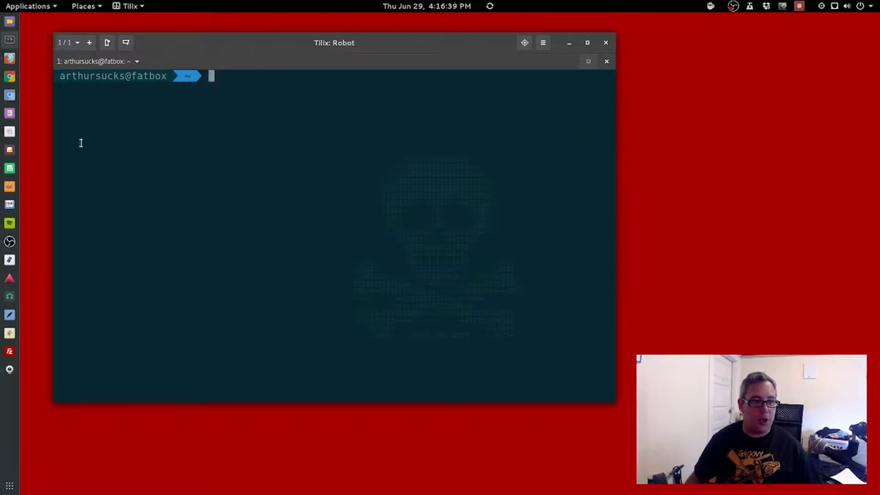
Render Deckdown's sample markdown as a slide deck and page through its slides.
click(10, 58)
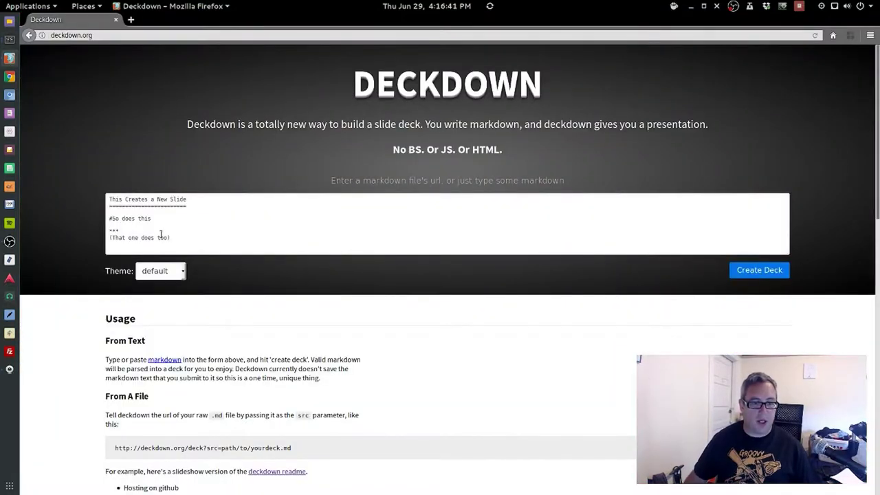
click(736, 272)
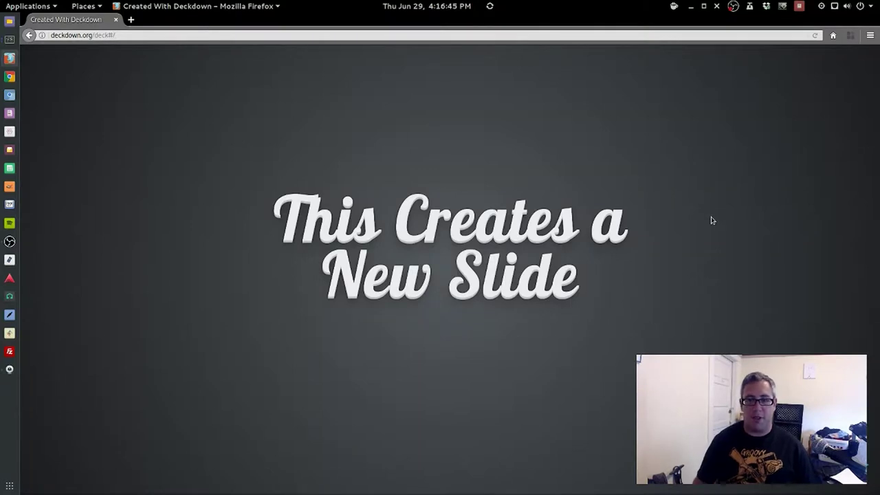
key(Right)
key(Right)
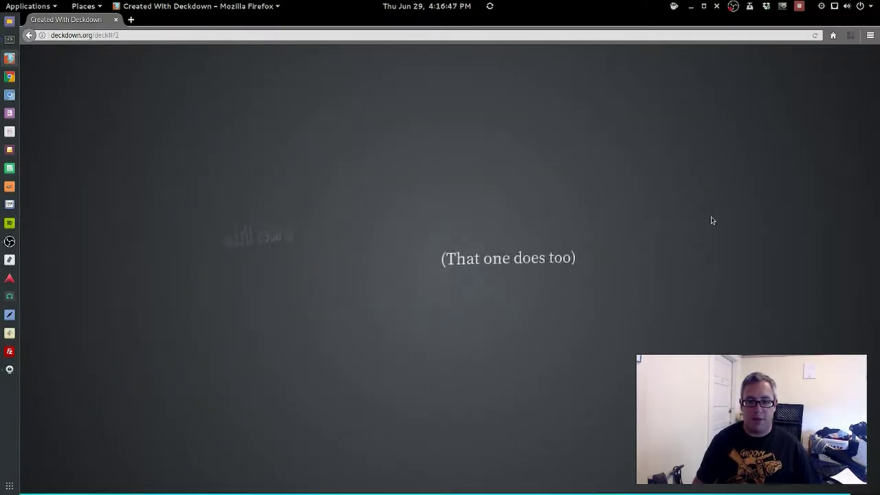
key(Left)
key(Left)
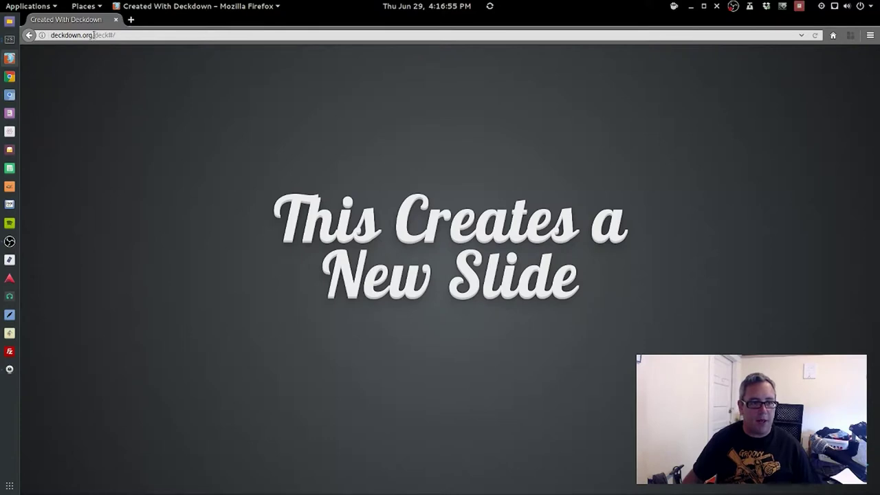
Return to the deckdown.org homepage and focus its markdown box.
drag(93, 35, 213, 44)
key(BackSpace)
key(Return)
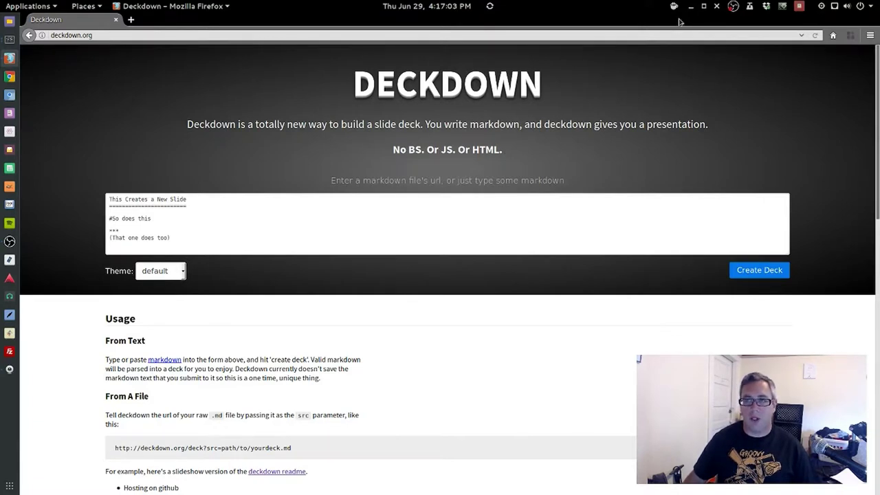
click(290, 214)
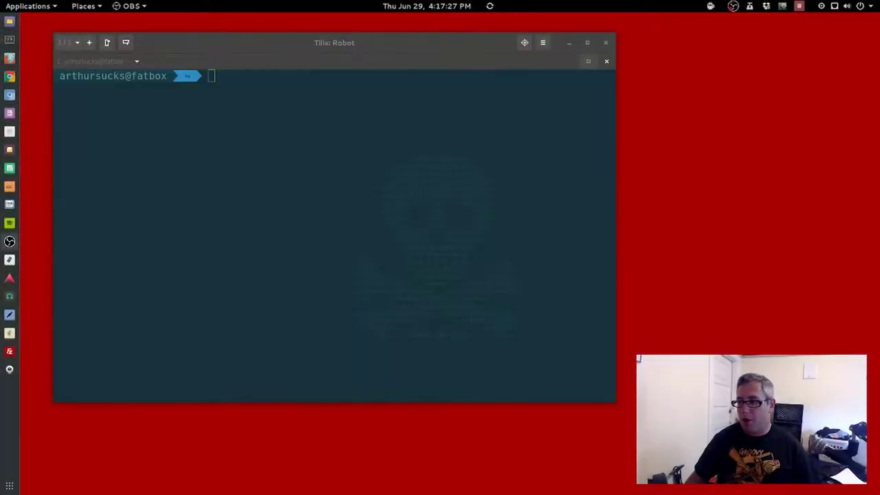
Change into the /tmp scratch folder, delete all its files, and confirm it is empty.
text(cd)
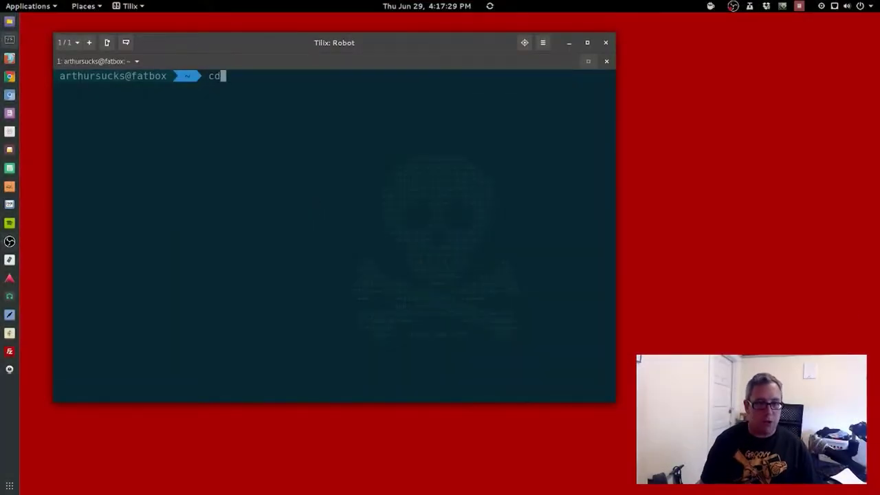
text( /tmp/)
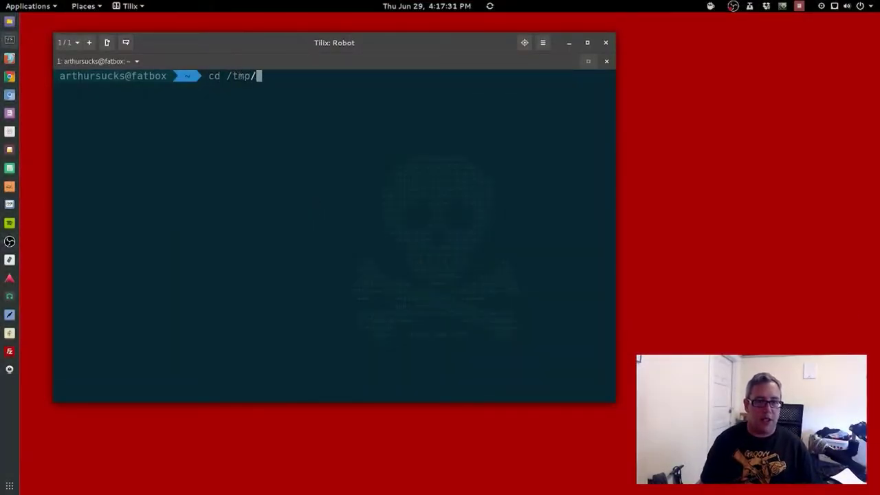
text(shi)
key(Tab)
key(Return)
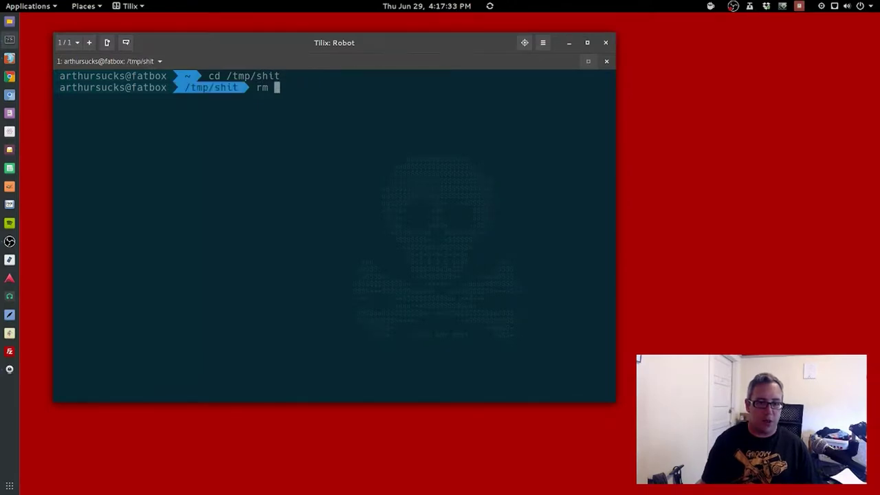
key(Return)
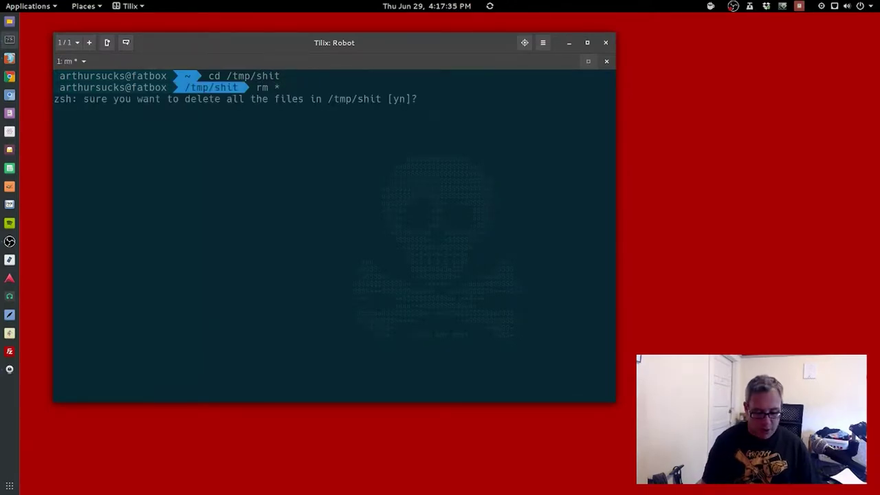
text(y)
key(Return)
key(ctrl+l)
text(ls)
key(Return)
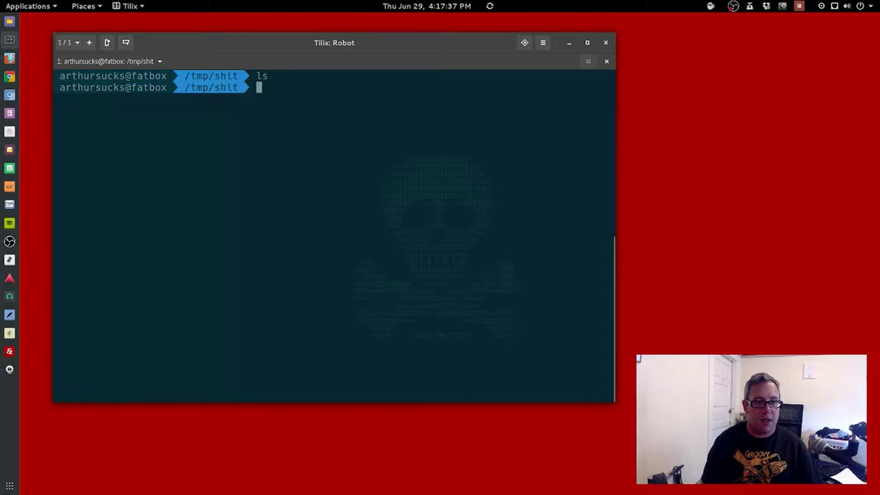
Create an empty slide.markdown file and open it in Neovim.
text(touch )
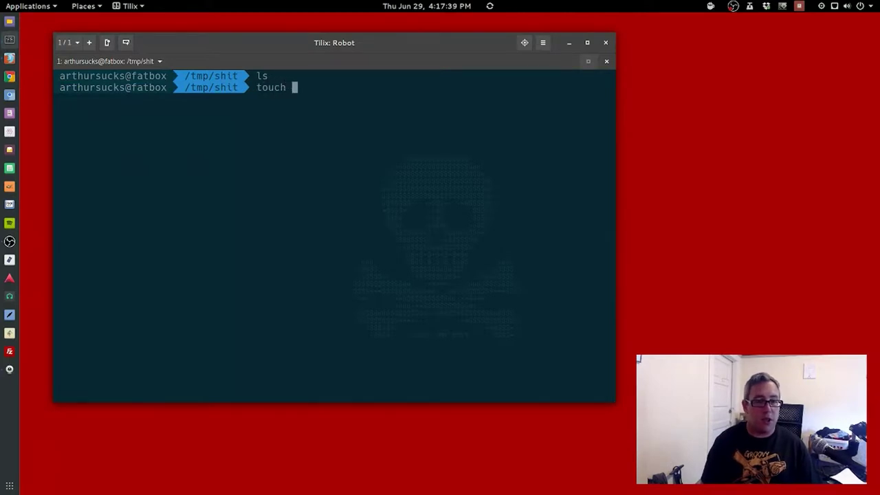
text(slide.mar)
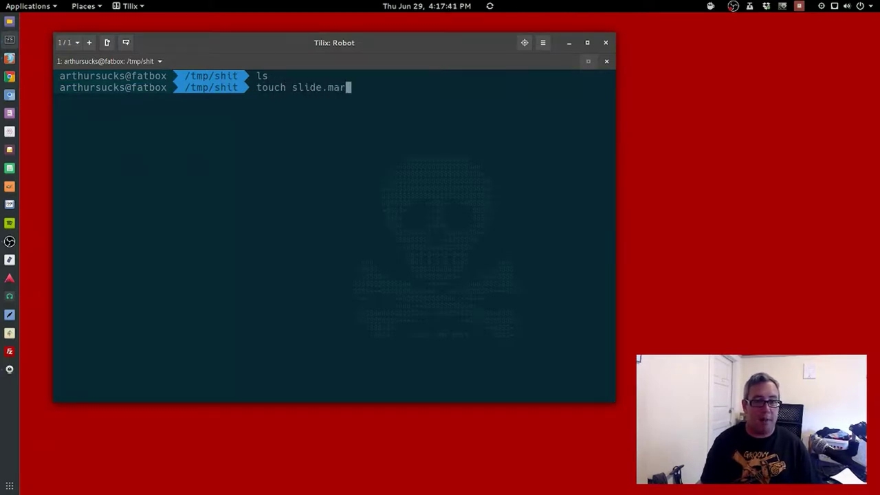
text(kdown)
key(Return)
text(v sl)
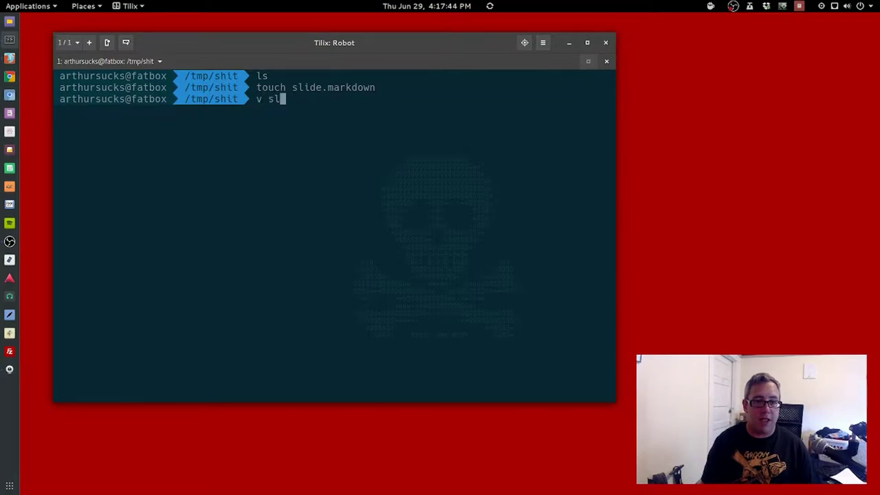
key(Tab)
key(Return)
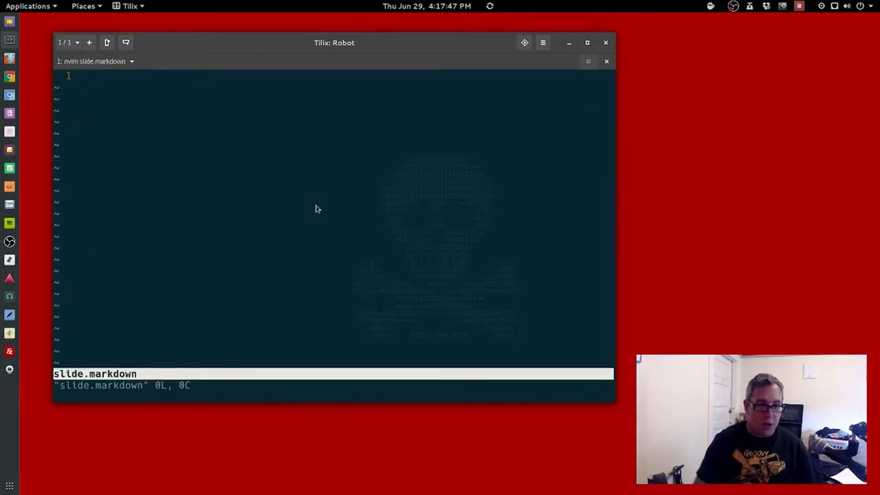
Write the title heading, the intro line 'This is how we do it.' and a '### How it's done' subheading.
key(asterisk)
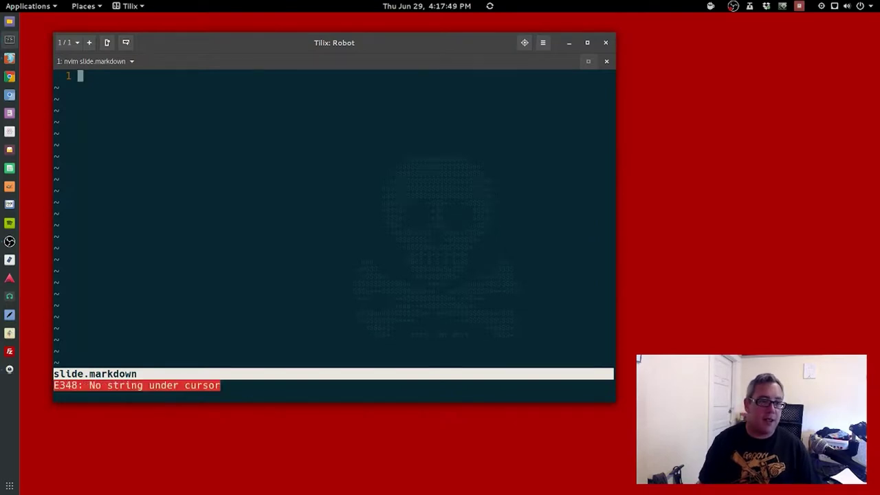
text(i)
text(# )
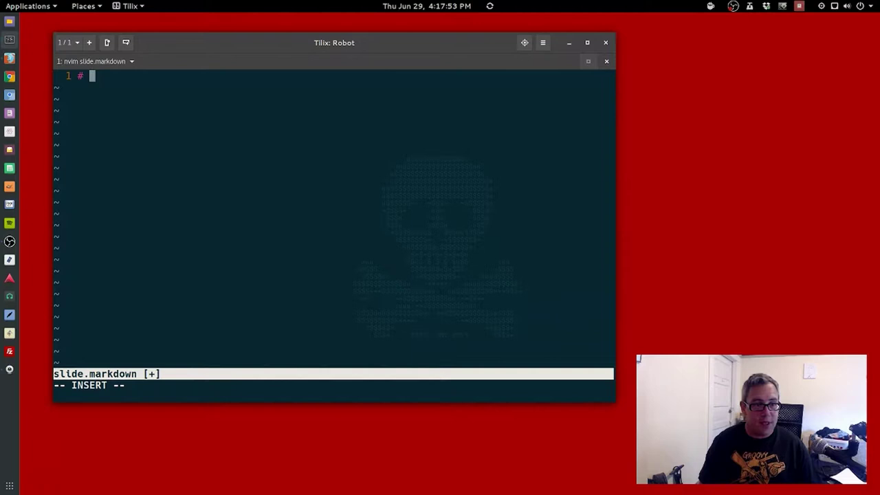
text(This is a)
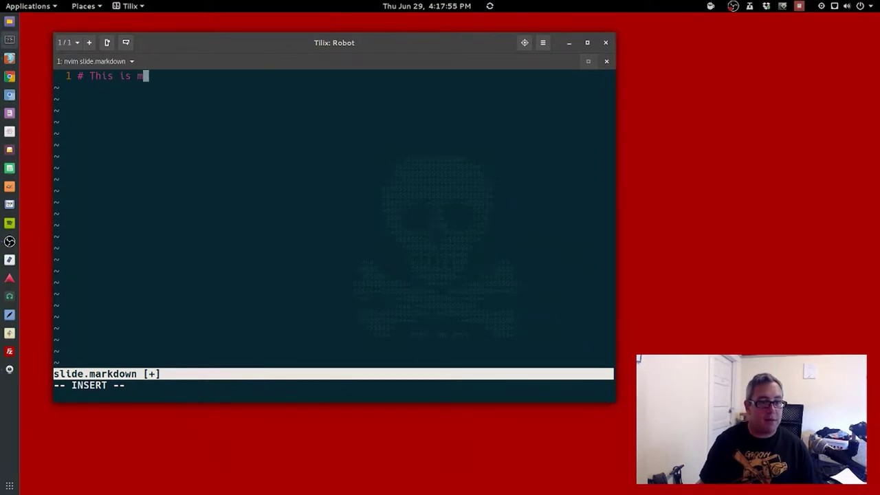
text(lide)
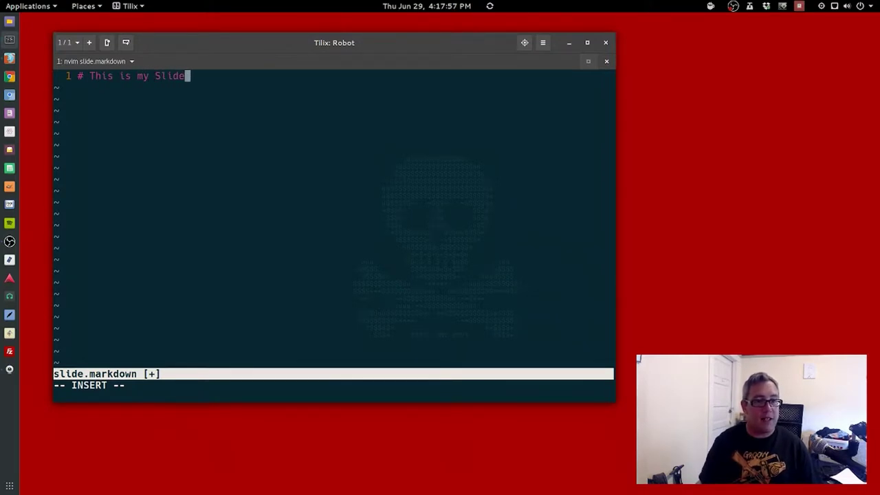
key(Return)
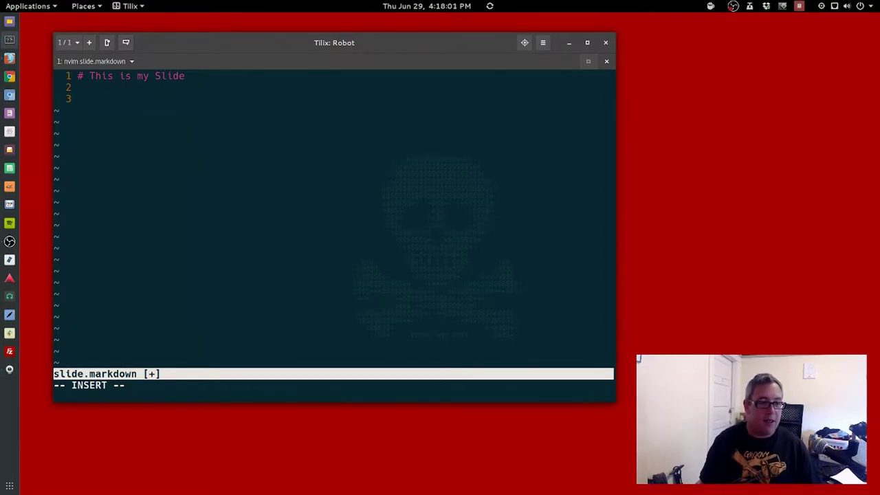
text(This is how m)
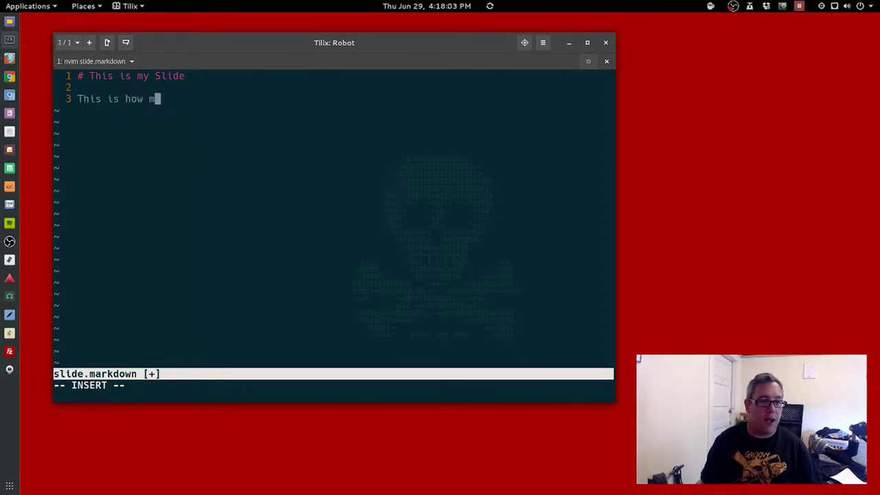
key(BackSpace)
text(we do it.)
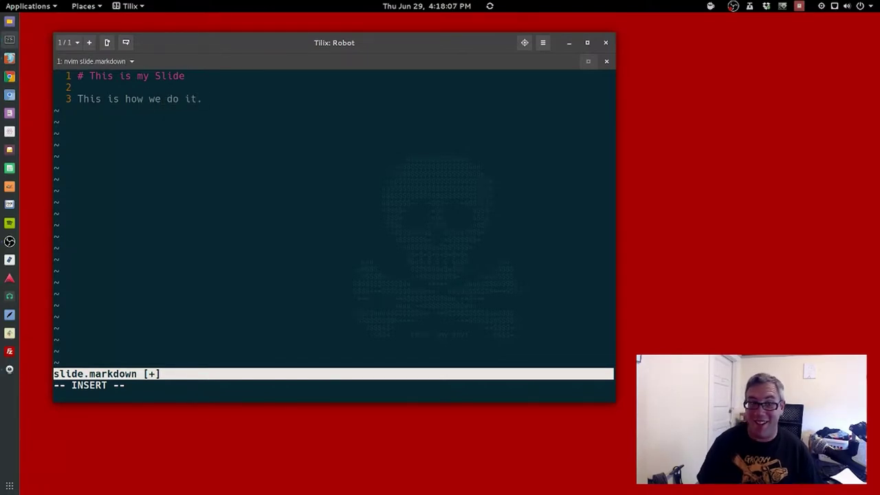
key(Return)
key(Return)
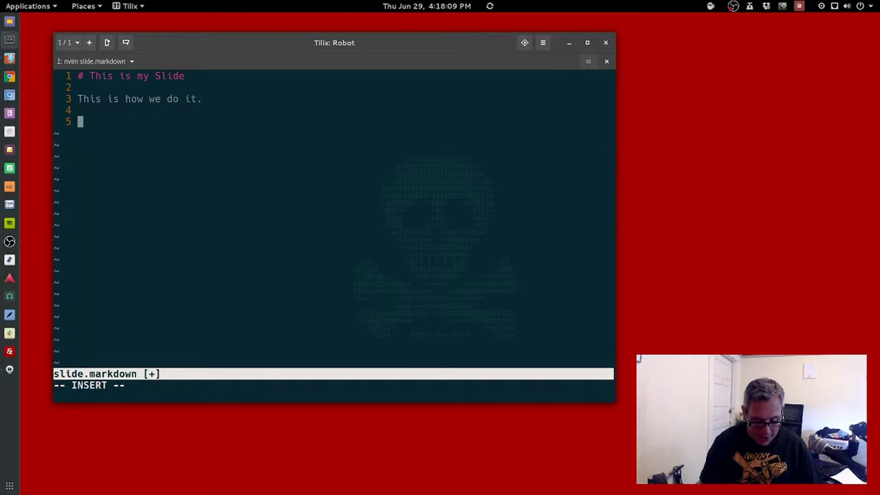
text(### )
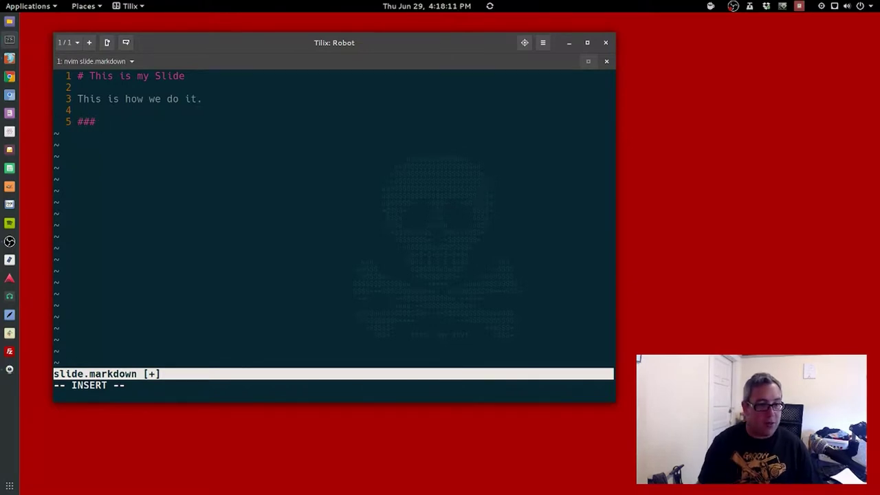
text(How )
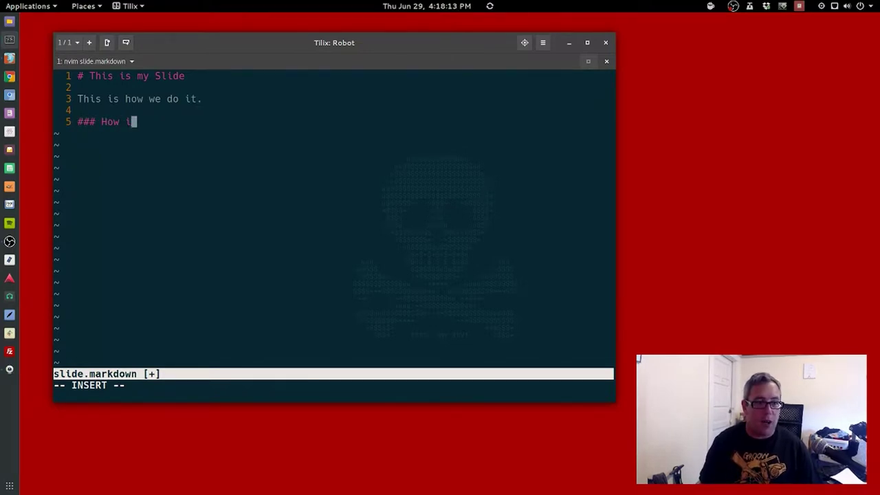
text(it's done.)
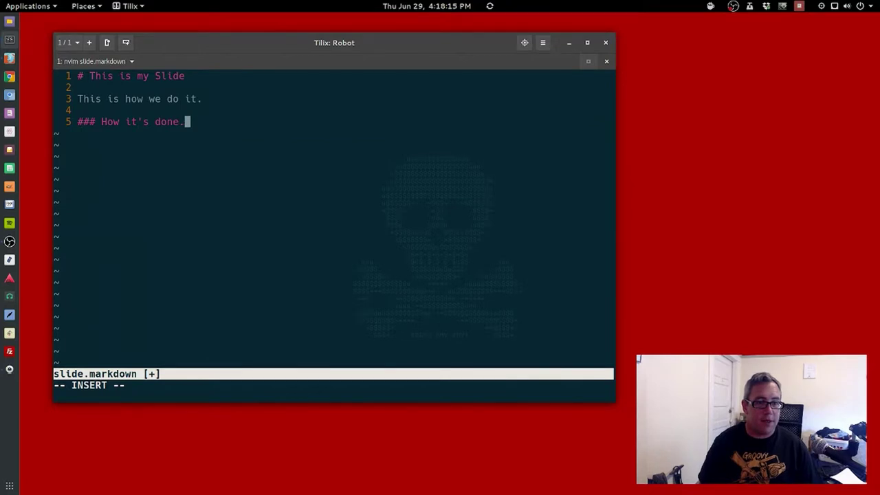
key(Return)
key(Return)
text(-)
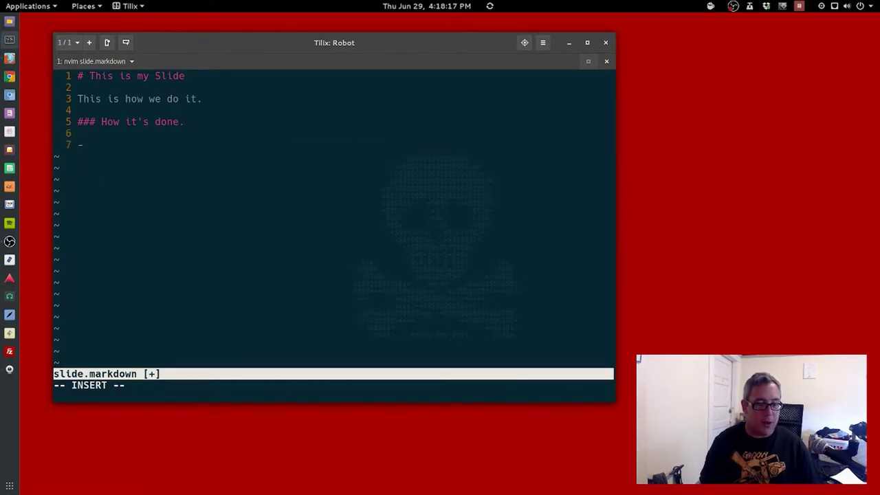
Add the steps list: Make the markdown, Copy the markdown, Paste the markdown, Profit.
text(Mkae )
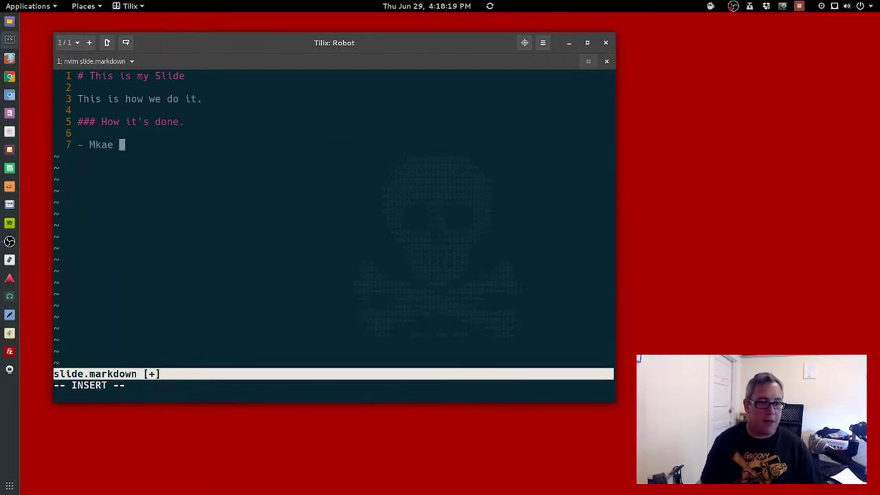
key(BackSpace)
key(BackSpace)
key(BackSpace)
key(BackSpace)
text(ake the ma)
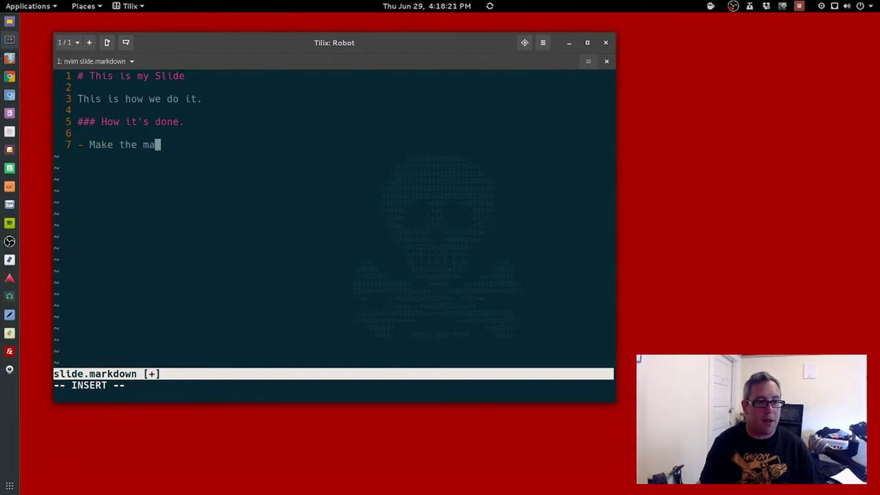
text(rkdown)
key(Return)
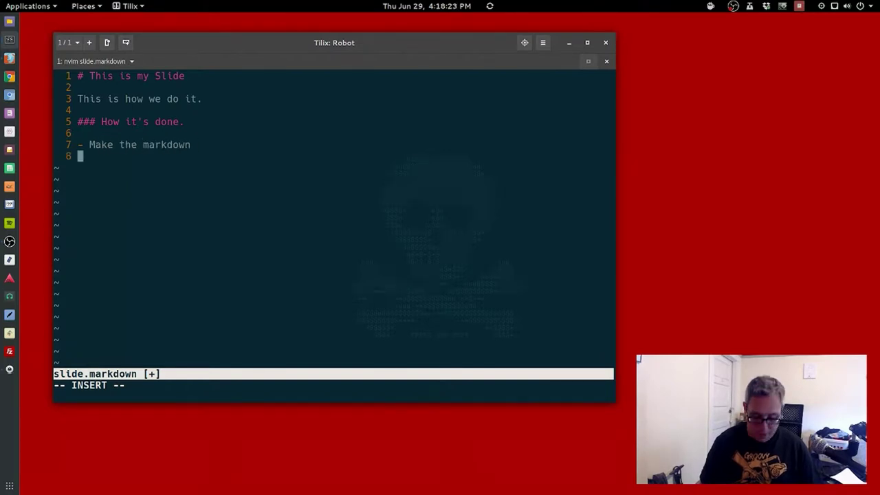
text(- Coput)
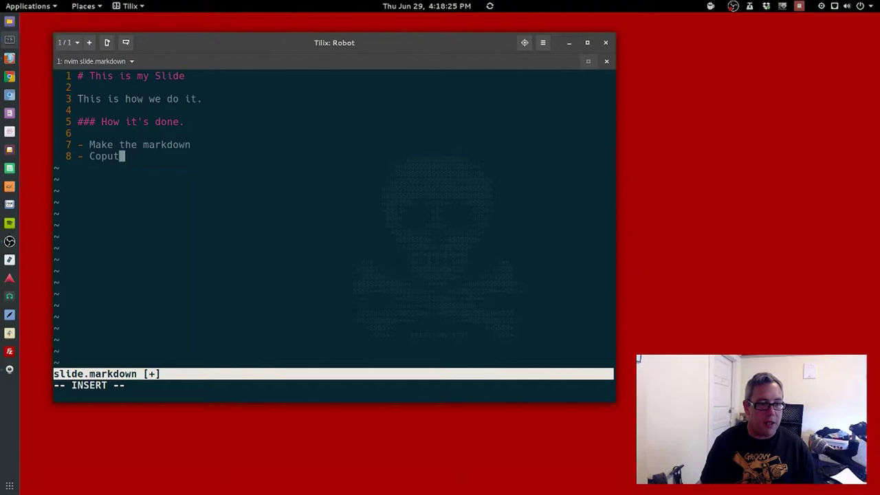
key(BackSpace)
key(BackSpace)
text(y the markd)
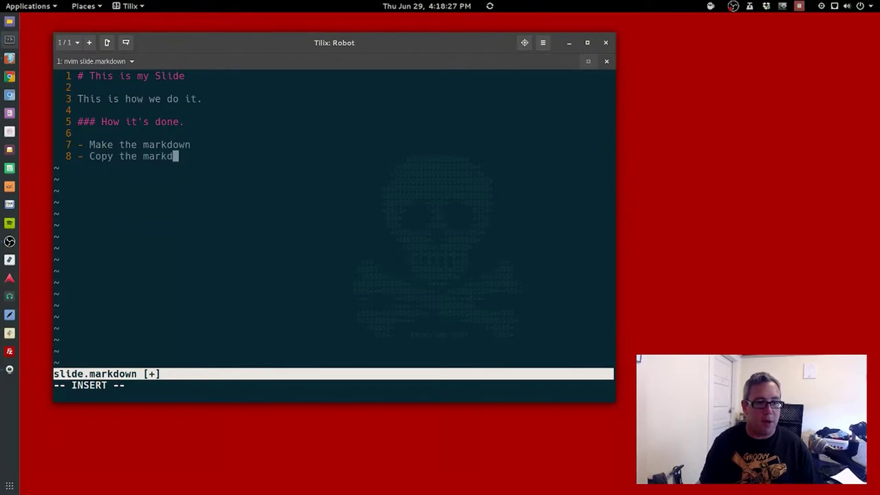
text(own)
key(Return)
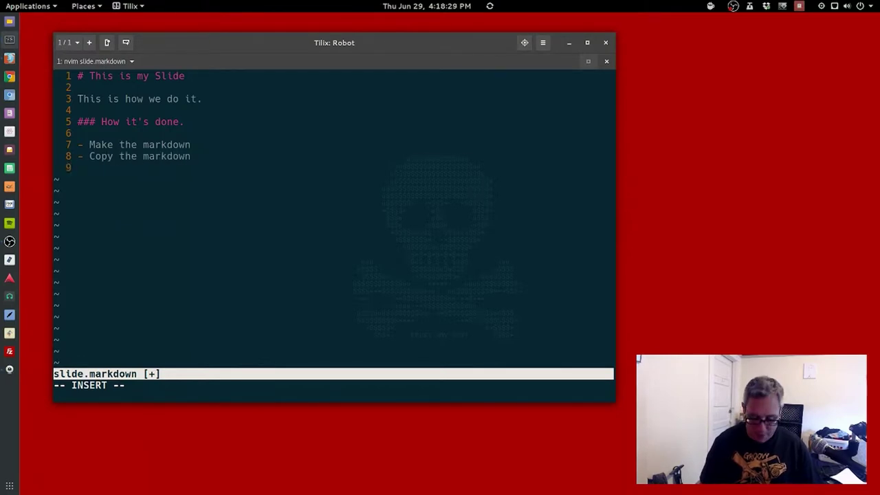
text(-Pa)
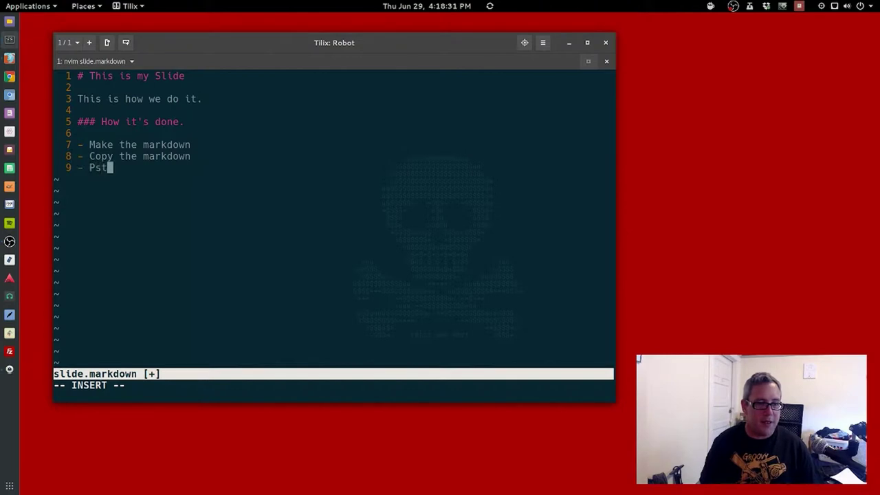
text(s)
text(r th)
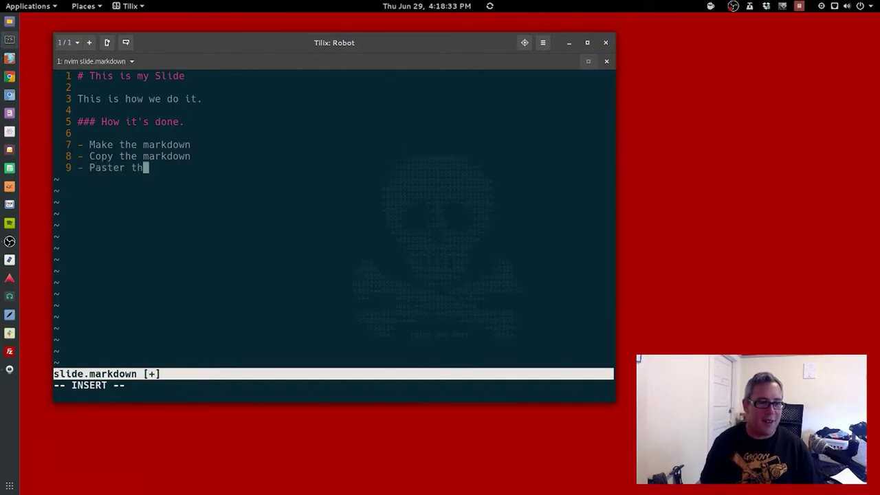
key(BackSpace)
key(BackSpace)
key(BackSpace)
key(BackSpace)
text( the mark)
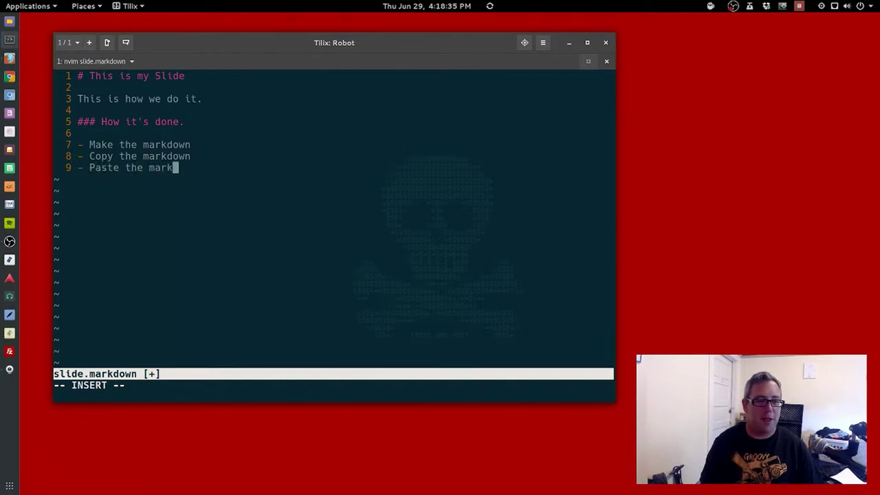
text(down)
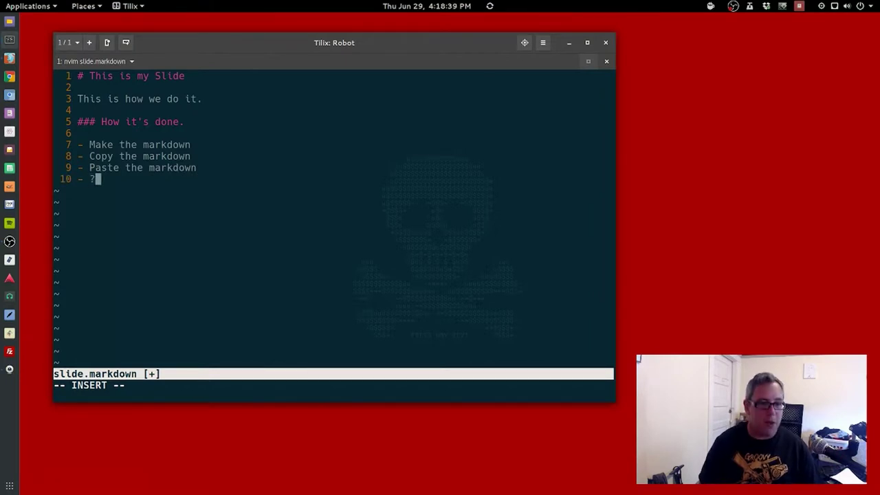
text( - ??)
key(Return)
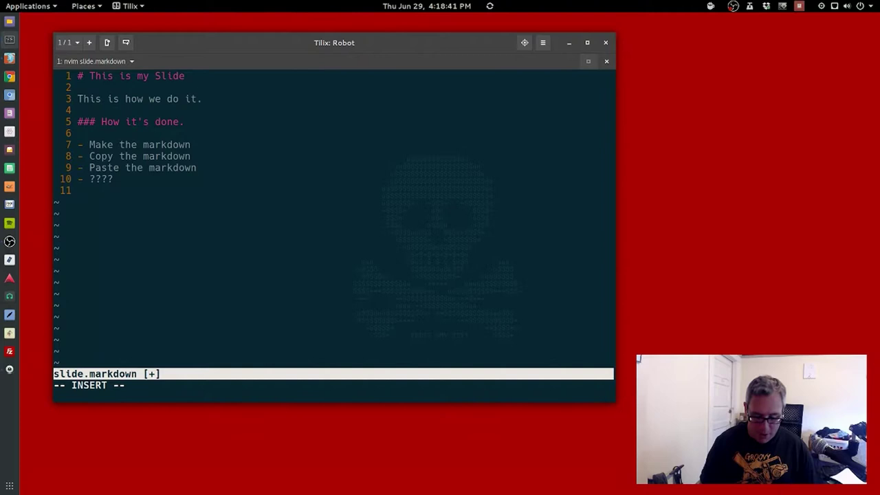
text(- Prof)
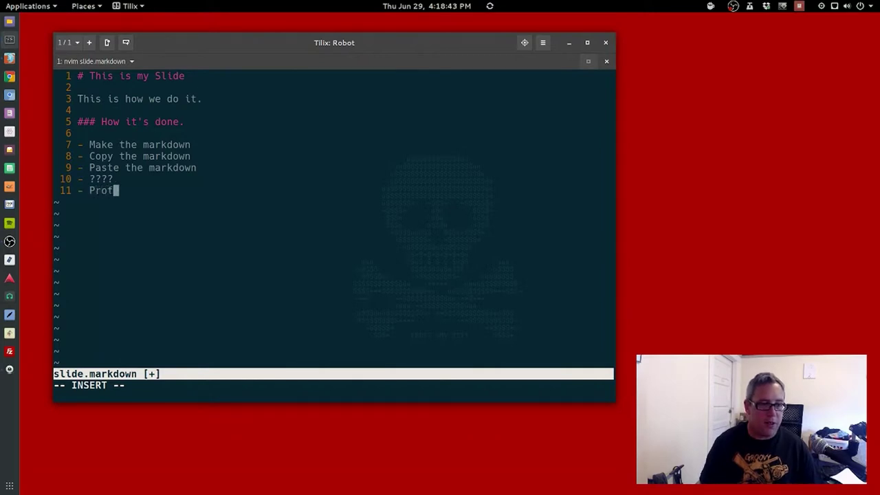
text(it.)
Add a closing '## Demo Over!' heading, save the file, and yank all 13 lines.
key(Return)
key(Return)
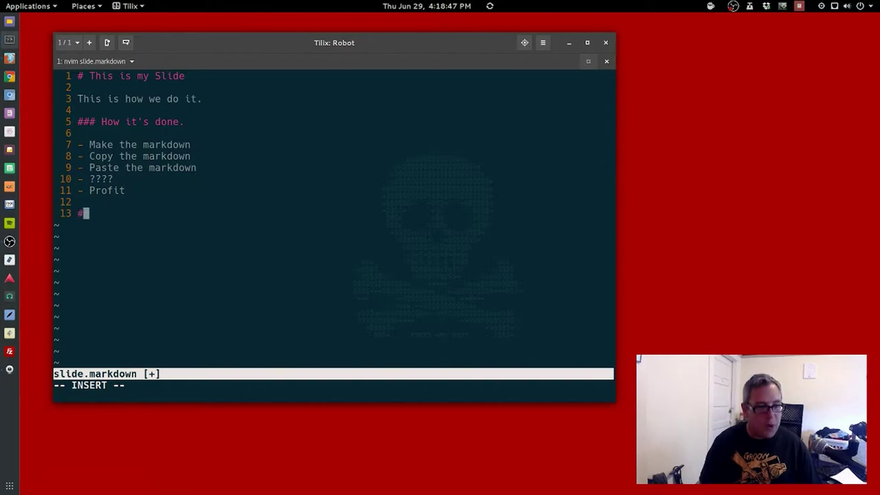
text(## D)
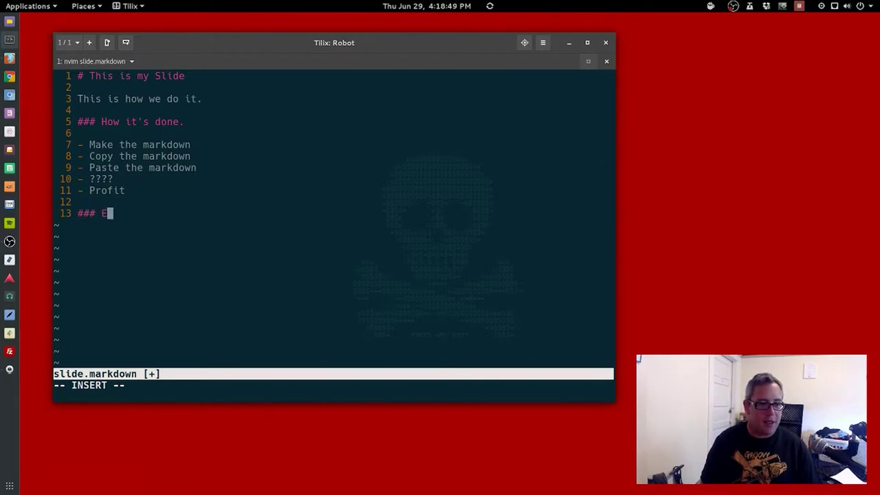
text(emo)
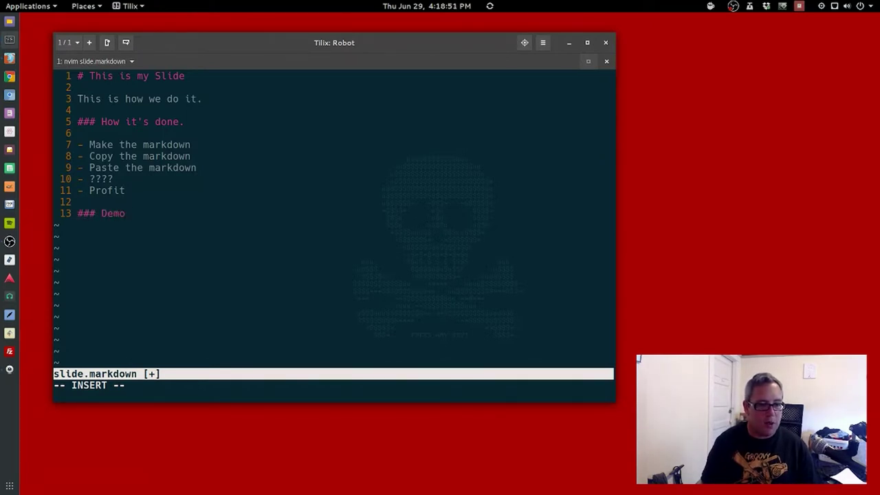
text( Over)
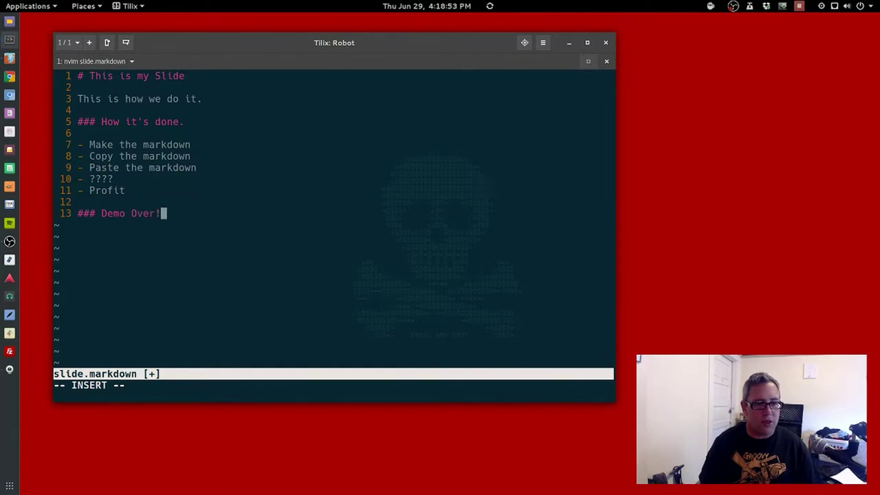
text(!)
key(Escape)
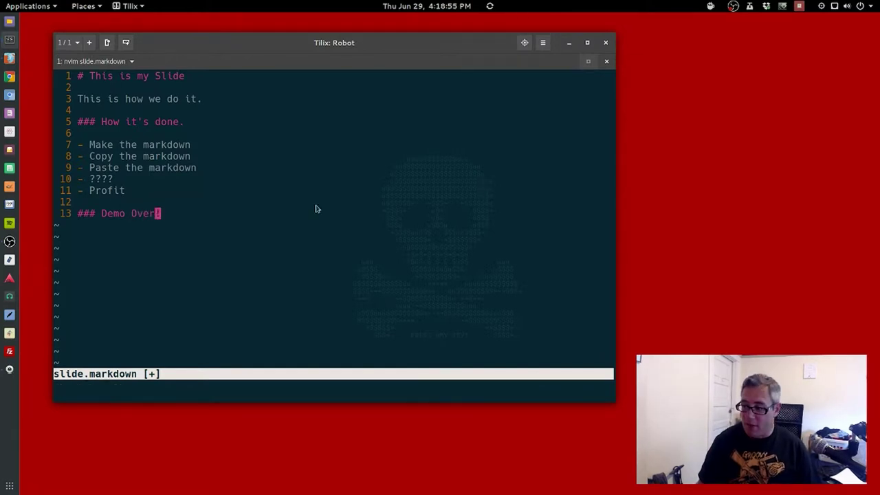
key(Tab)
text(:q)
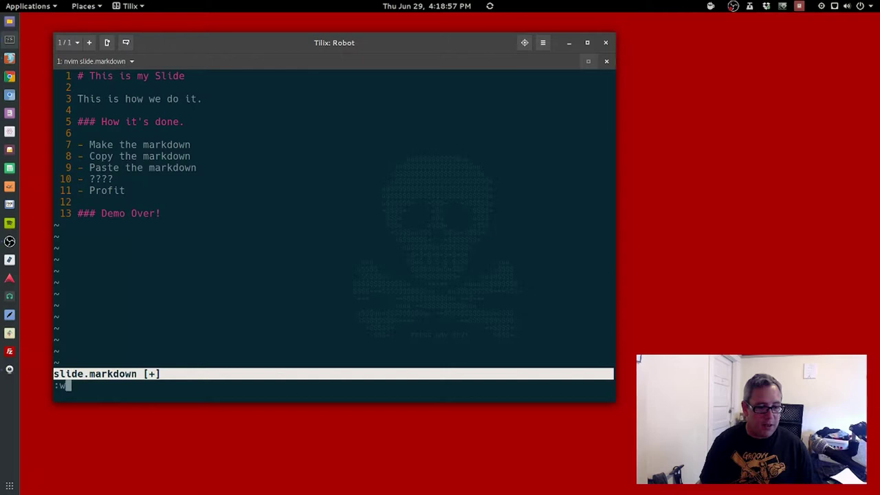
key(Return)
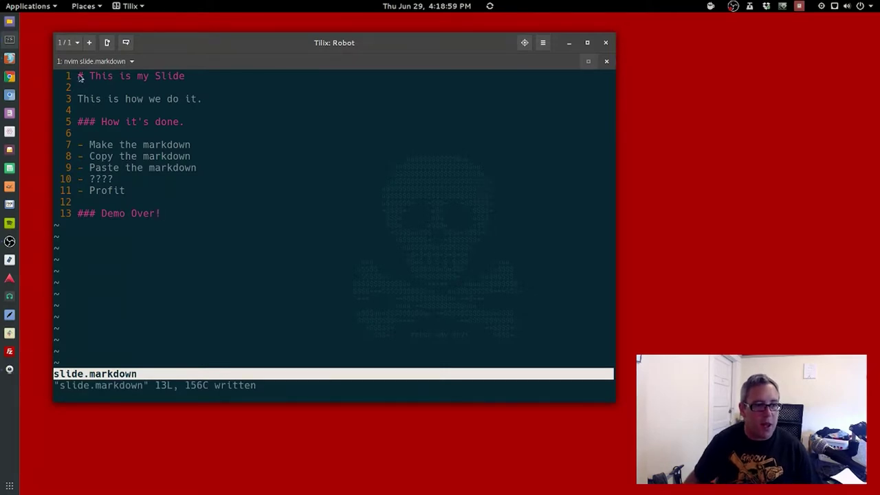
drag(79, 78, 166, 220)
key(y)
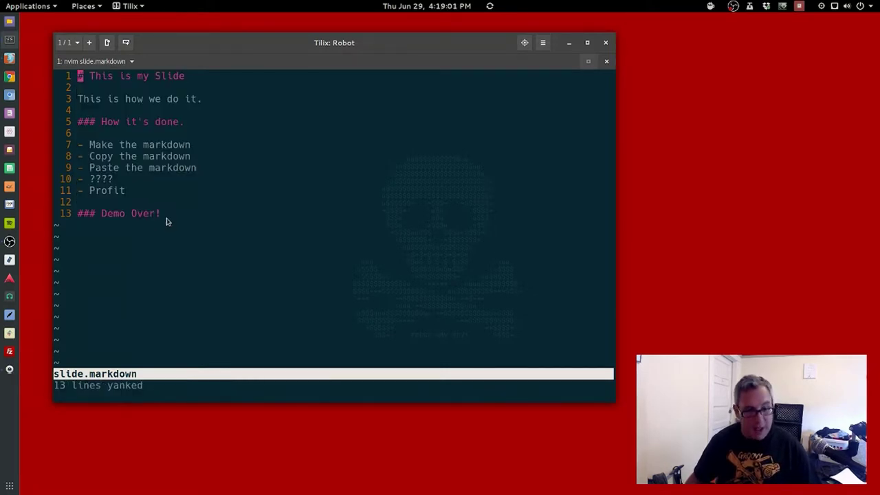
Replace Deckdown's sample text with the pasted slide markdown.
click(9, 58)
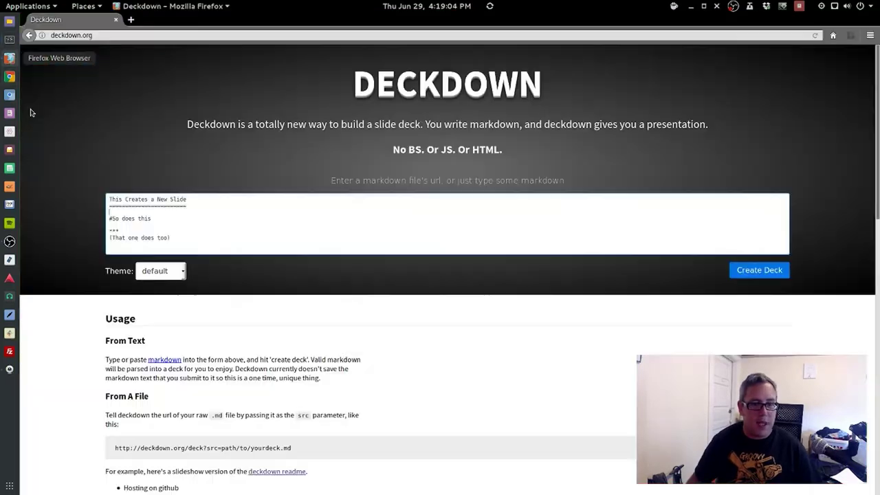
key(ctrl+a)
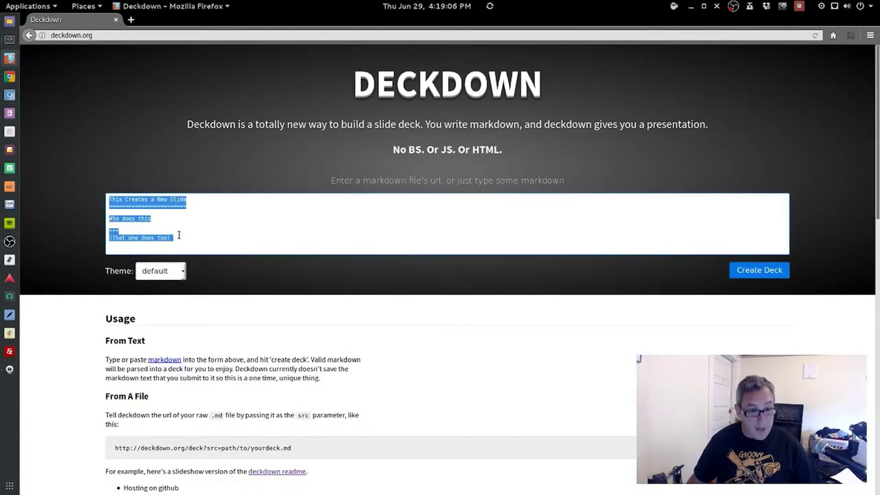
key(ctrl+v)
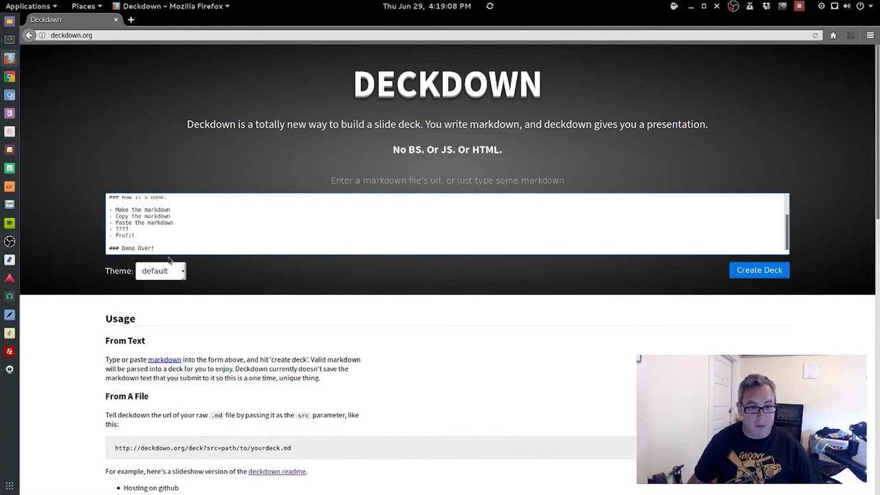
scroll(185, 432, down, 3)
drag(222, 344, 299, 352)
click(299, 351)
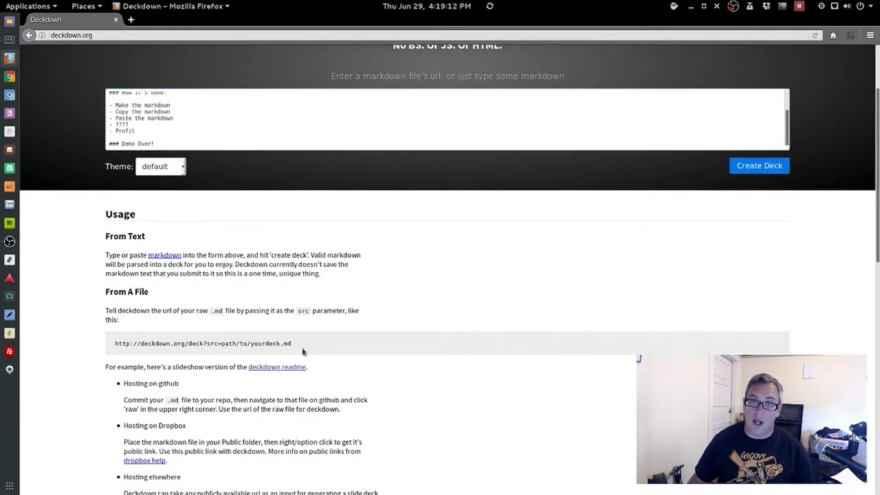
scroll(178, 278, up, 3)
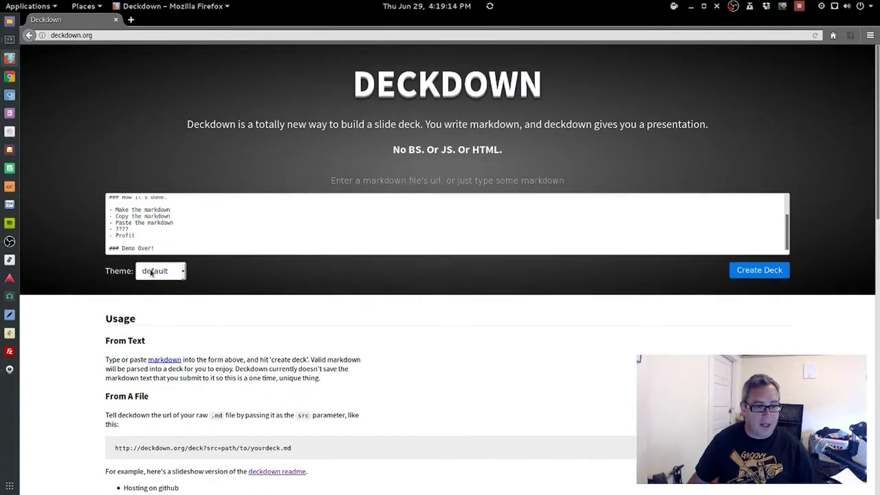
Choose the blood theme for the deck.
click(152, 271)
click(162, 297)
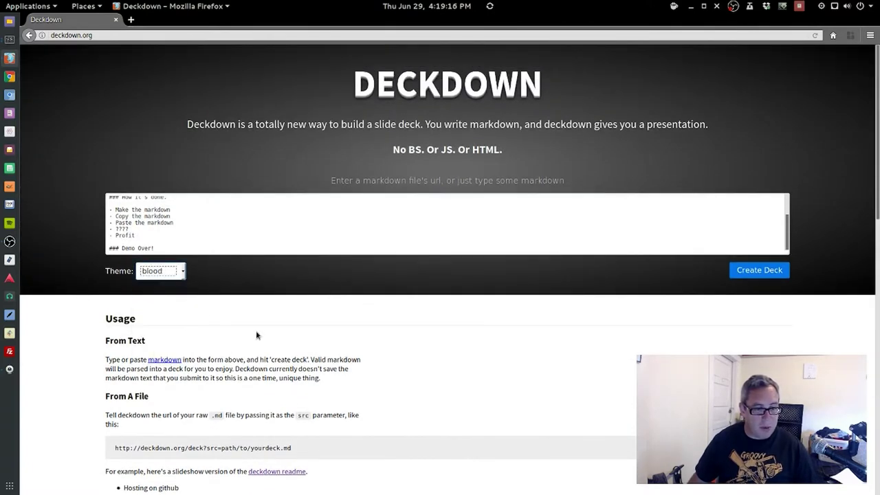
click(317, 307)
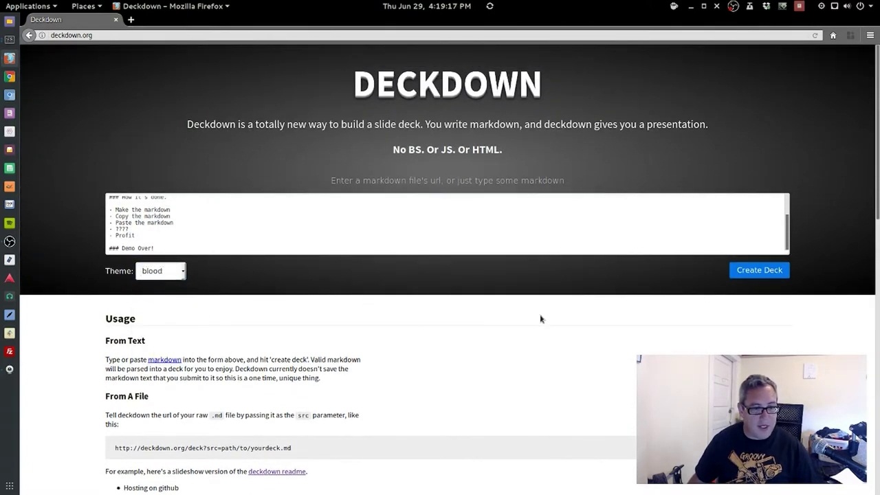
Create the blood-themed deck, view it full screen, exit with F11, and go back one slide.
click(779, 276)
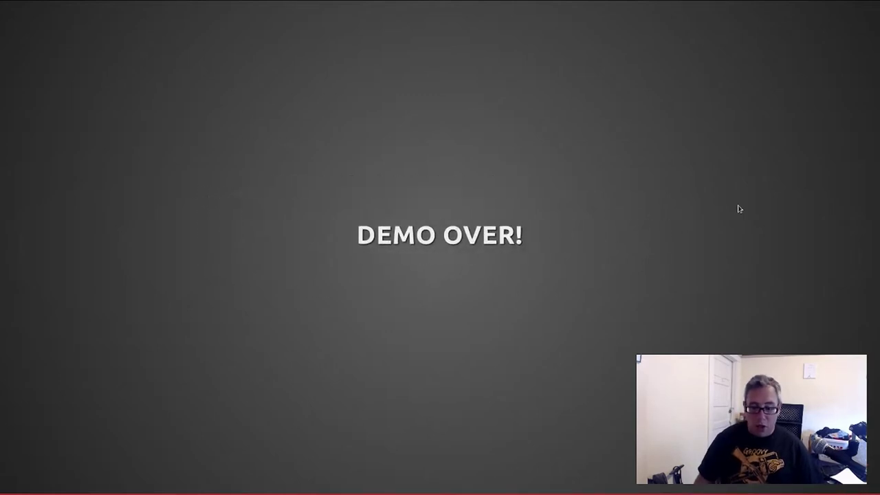
key(F11)
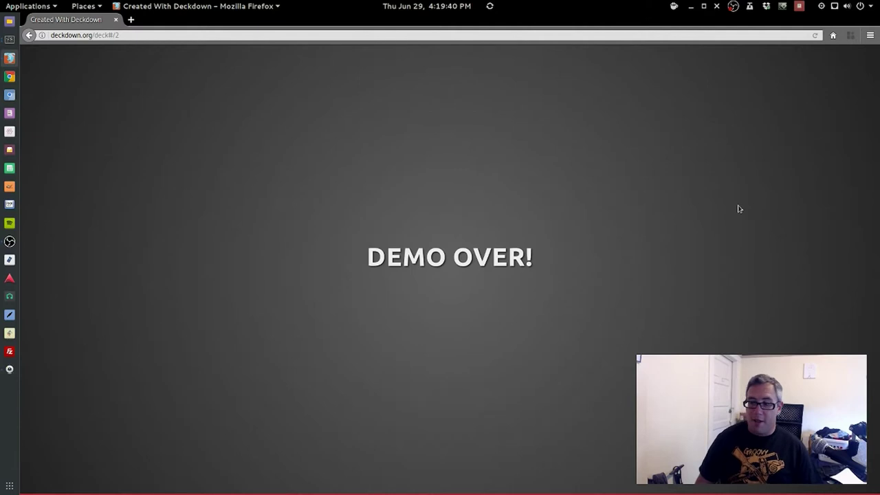
click(29, 35)
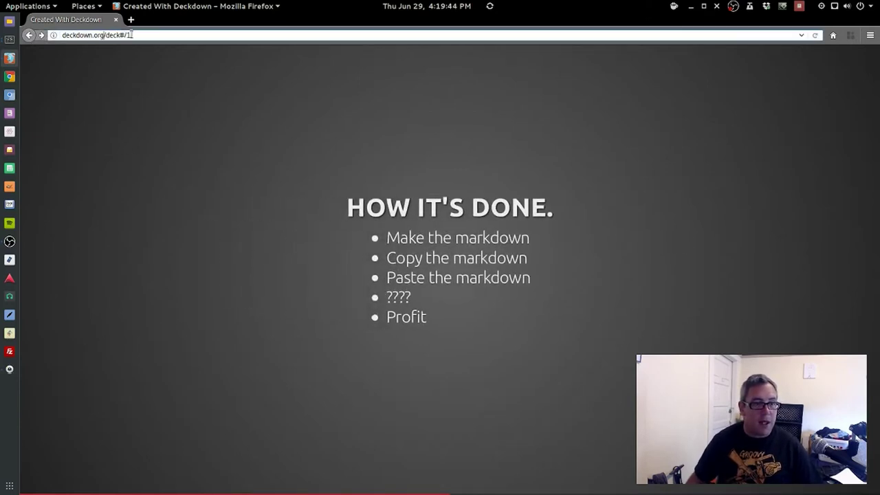
Return to the Deckdown homepage and paste the slide markdown over the sample text.
key(BackSpace)
key(Return)
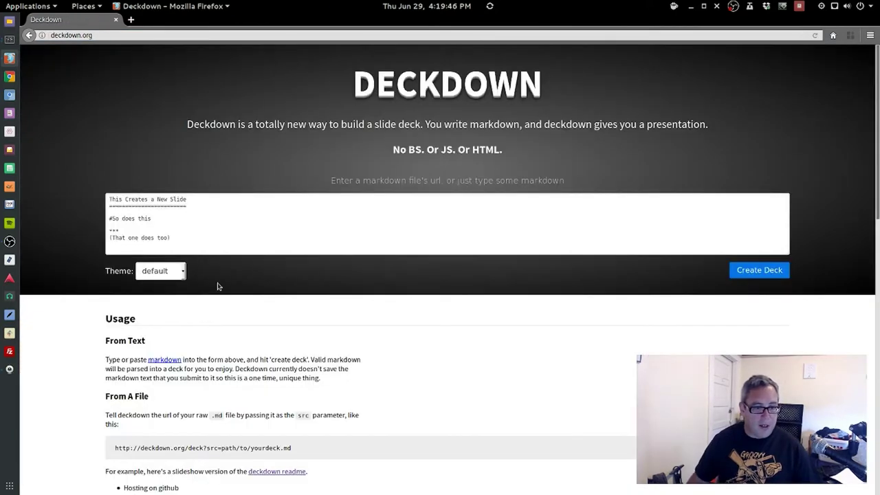
click(165, 241)
key(ctrl+a)
key(ctrl+v)
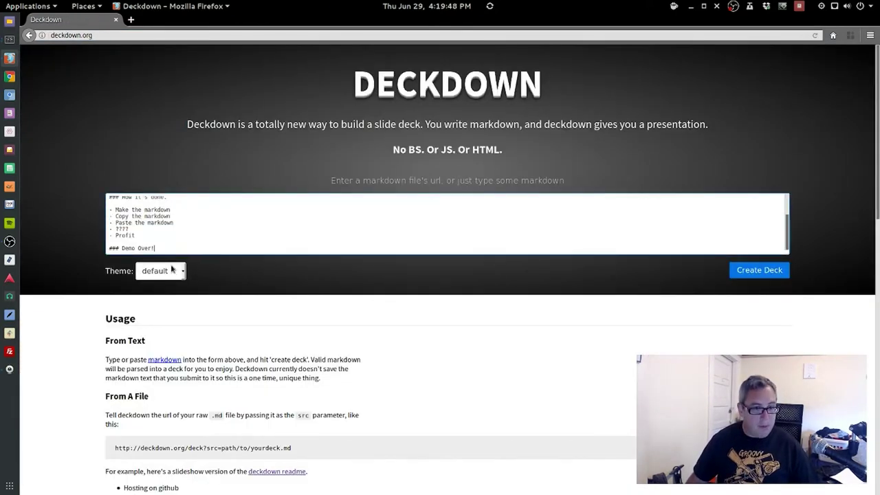
Set the theme to moon and create the deck.
click(171, 277)
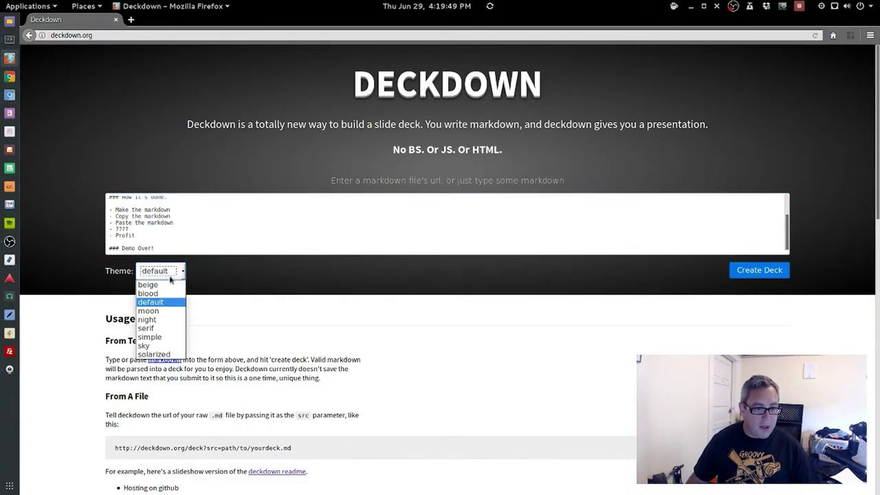
click(159, 323)
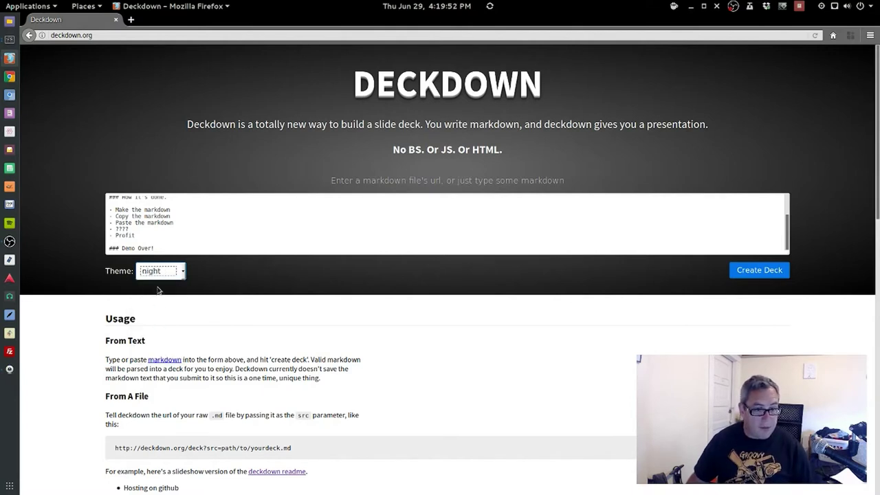
click(161, 271)
click(154, 312)
click(743, 278)
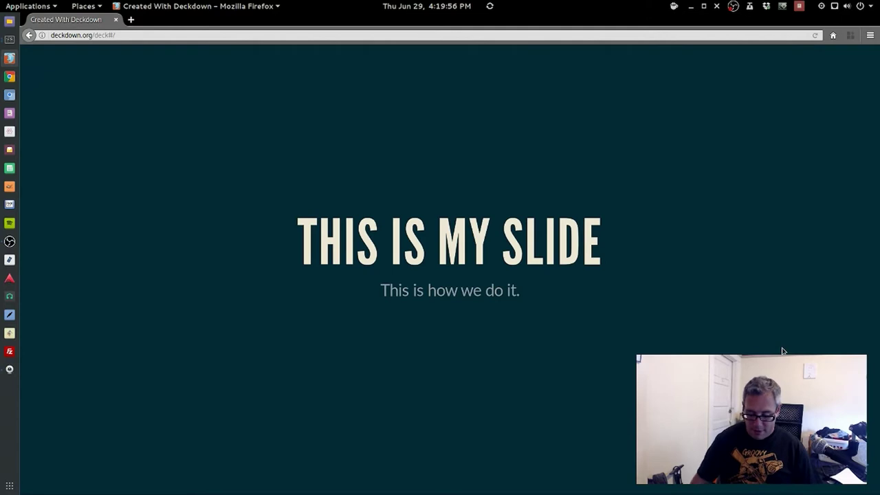
Present the moon-themed deck full screen through to 'Demo Over!', then exit full screen.
key(F11)
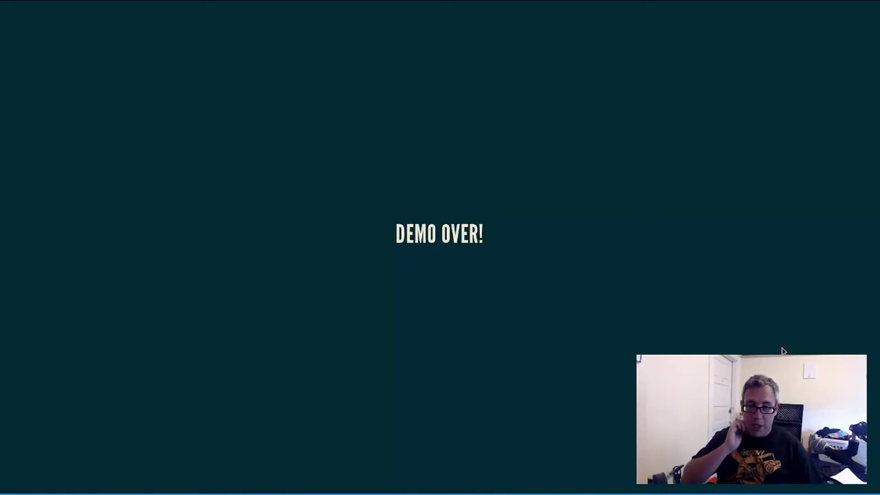
key(Escape)
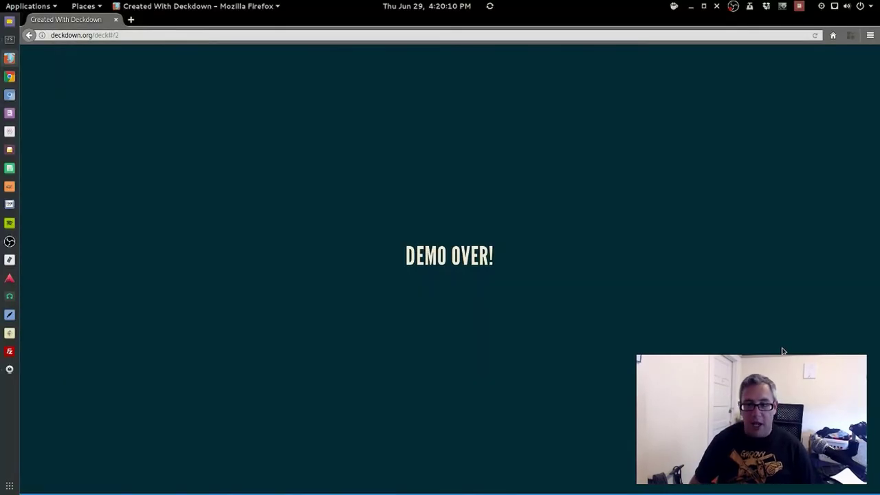